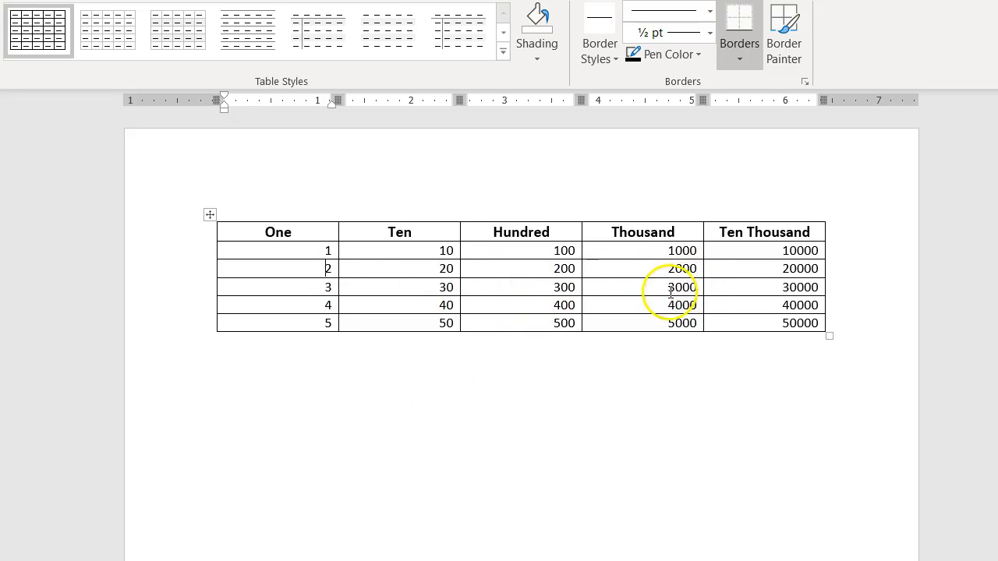
Apply the grid table style with a black header row and grey banded rows to the numbers table
{"action": "left_click", "coordinate": [512, 268]}
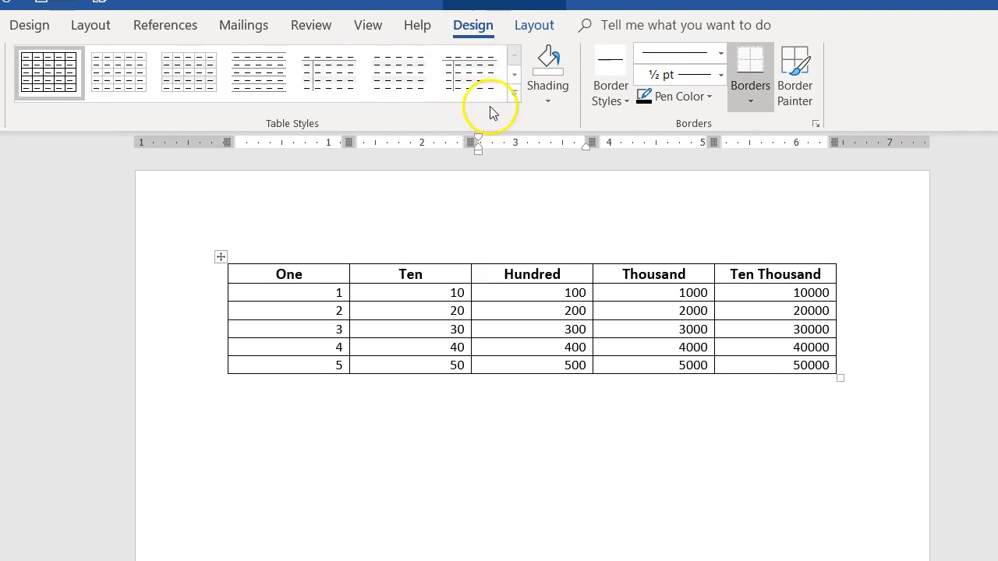
{"action": "left_click", "coordinate": [514, 92]}
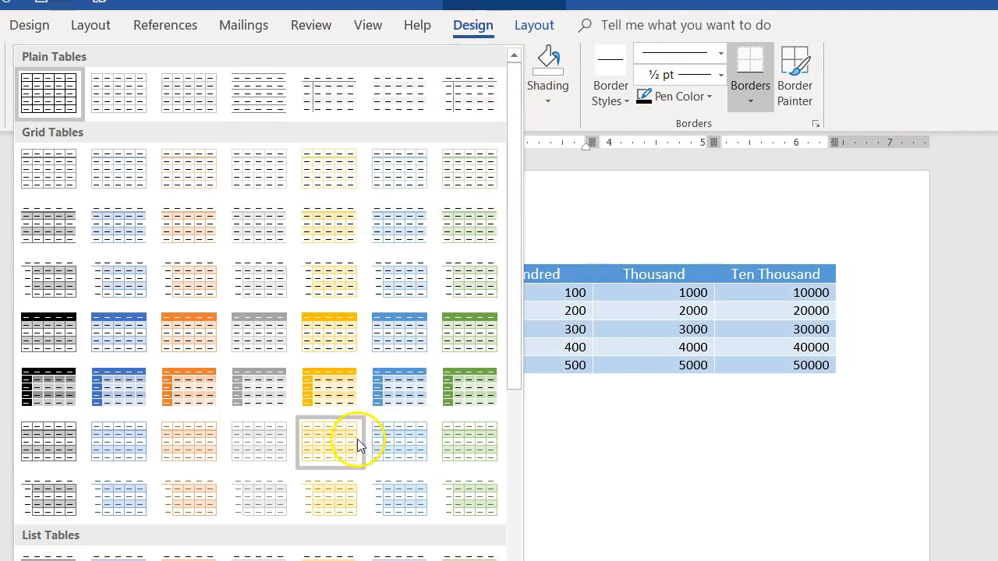
{"action": "left_click", "coordinate": [39, 334]}
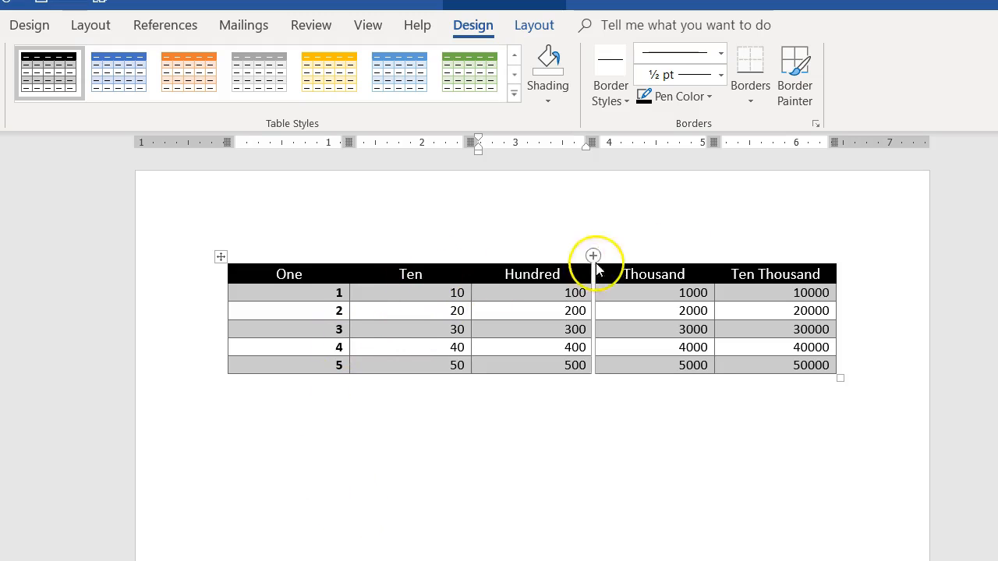
Insert a blank row above the table's header row that starts with One
{"action": "left_click", "coordinate": [334, 272]}
{"action": "left_click", "coordinate": [316, 279]}
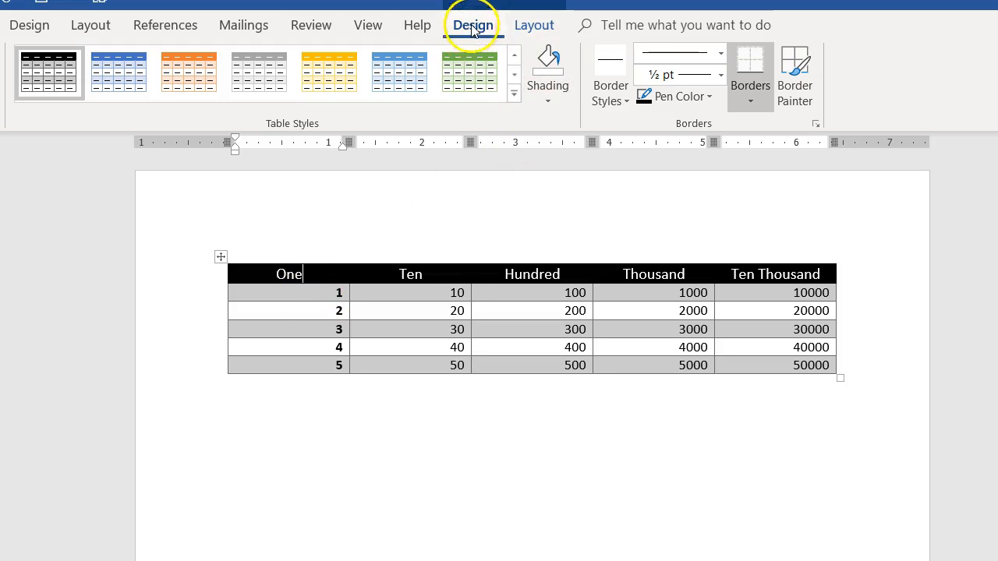
{"action": "left_click", "coordinate": [535, 26]}
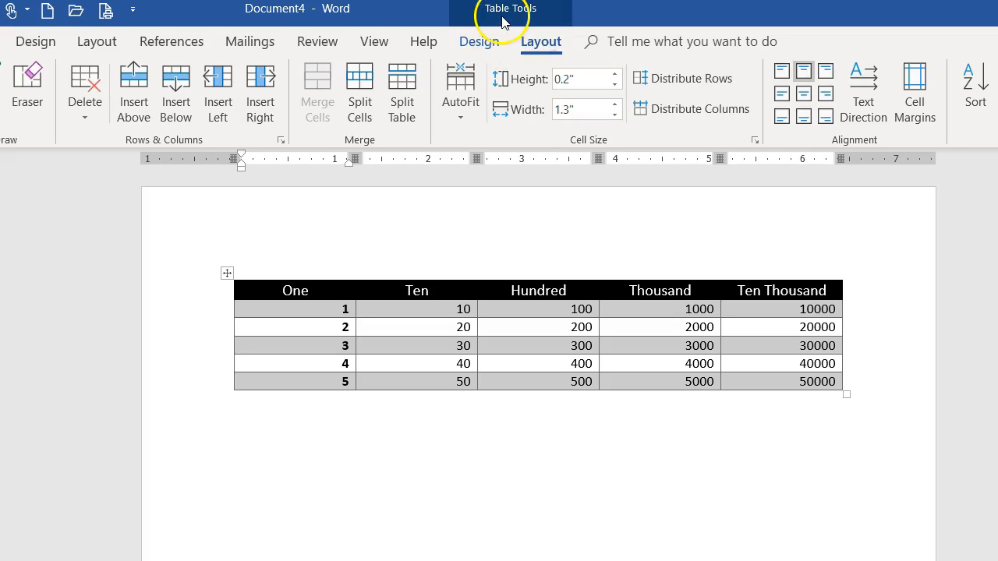
{"action": "left_click", "coordinate": [178, 103]}
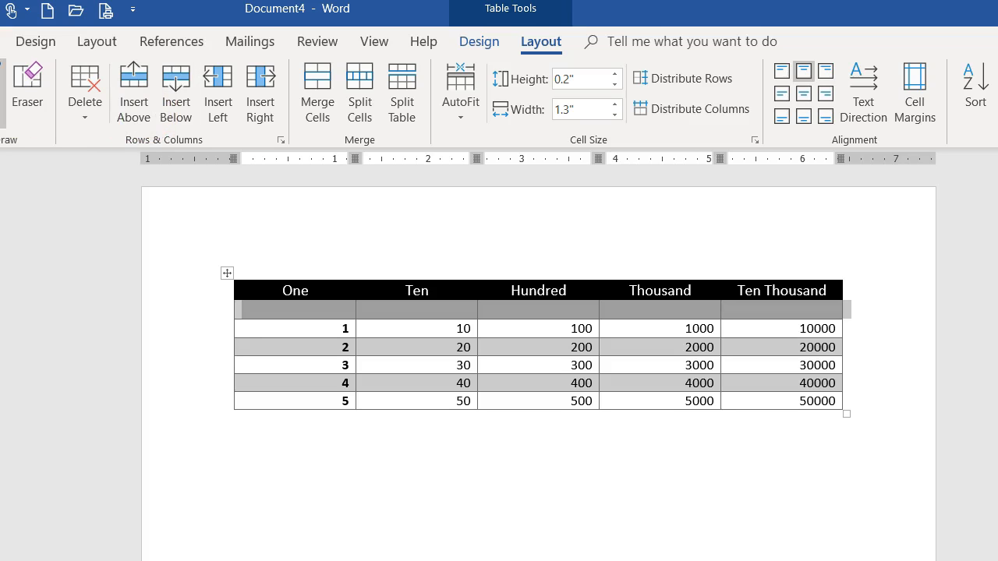
{"action": "key", "text": "ctrl+z"}
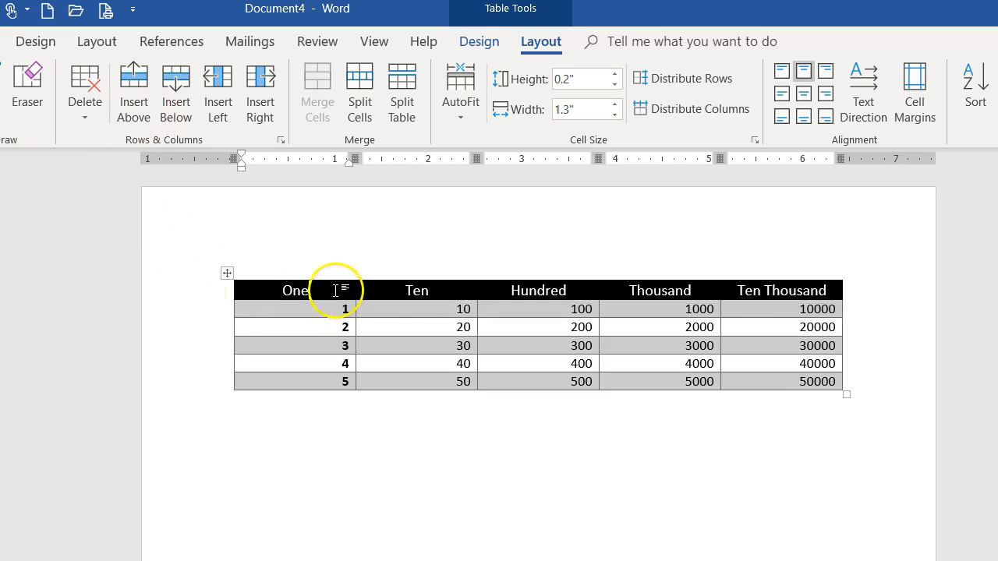
{"action": "left_click", "coordinate": [133, 97]}
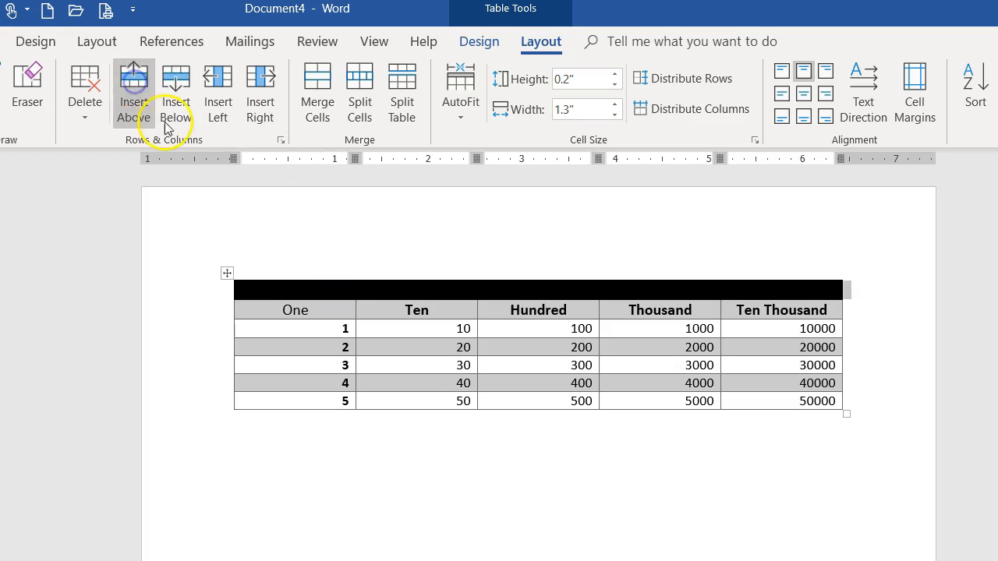
Enter the title Numbers in the middle cell of the new top row
{"action": "left_click", "coordinate": [555, 289]}
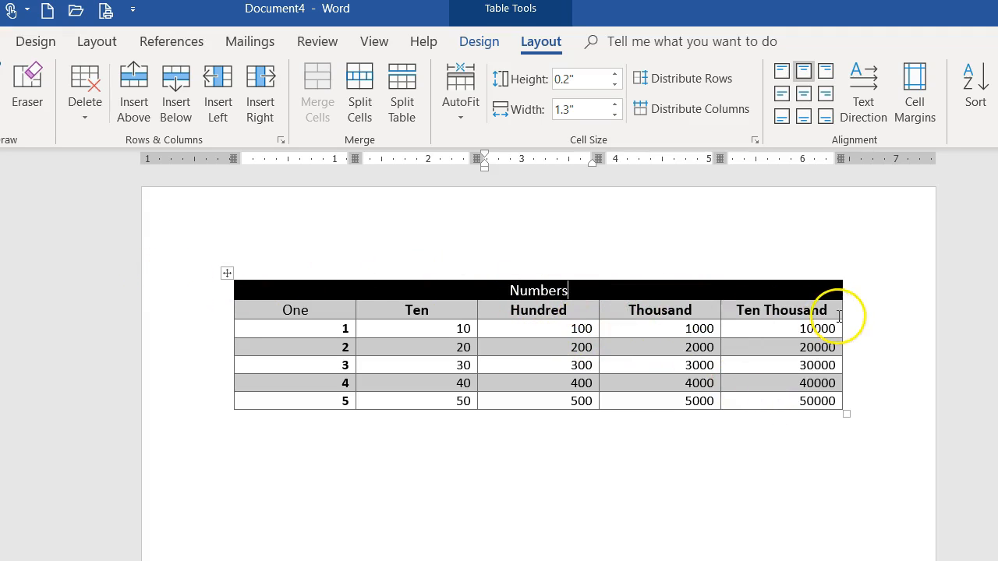
{"action": "left_click", "coordinate": [207, 290]}
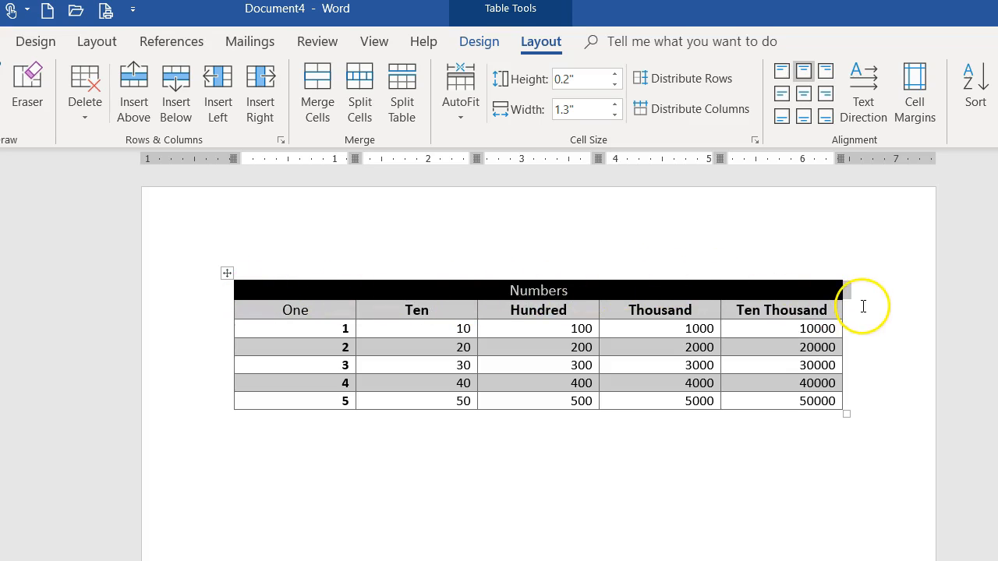
{"action": "left_click", "coordinate": [846, 490]}
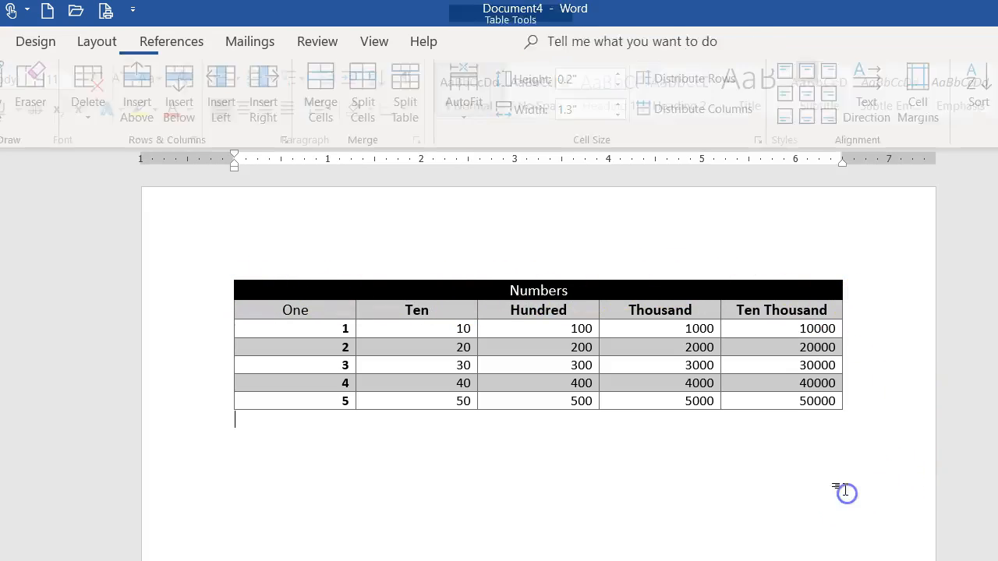
Add a blank column after the Ten Thousand column and two blank rows below the table's last row
{"action": "left_click", "coordinate": [790, 316]}
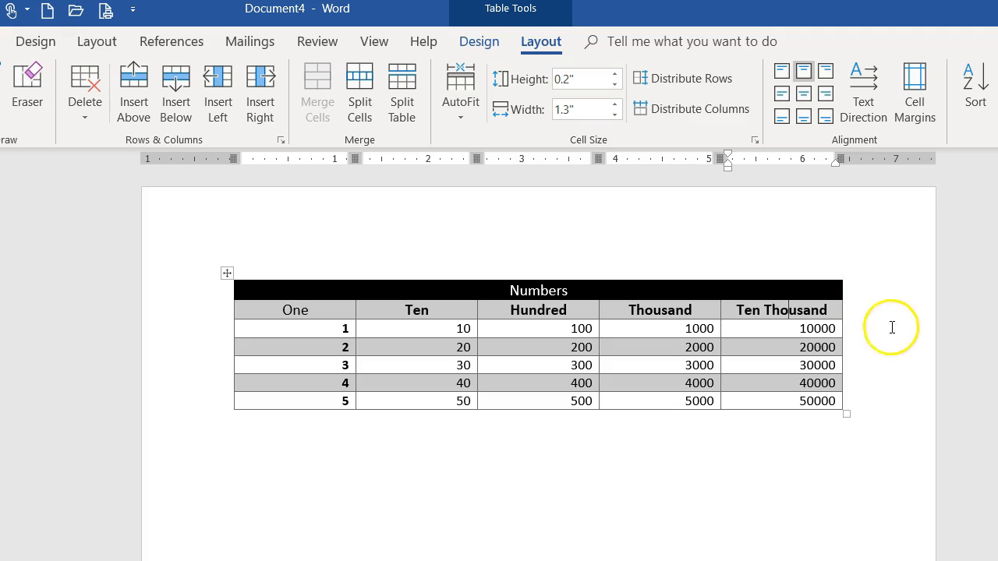
{"action": "left_click", "coordinate": [266, 97]}
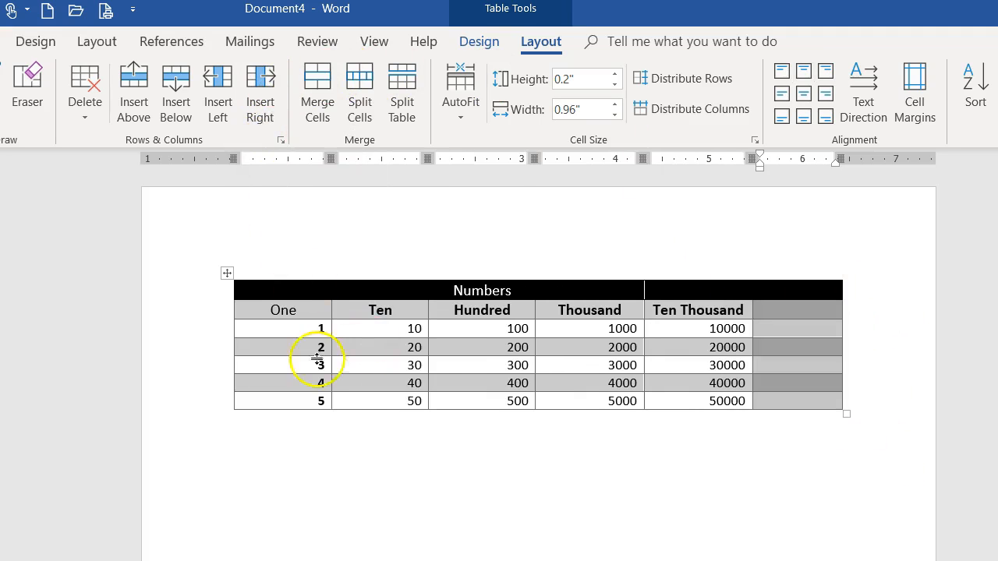
{"action": "left_click", "coordinate": [796, 404]}
{"action": "left_click", "coordinate": [805, 422]}
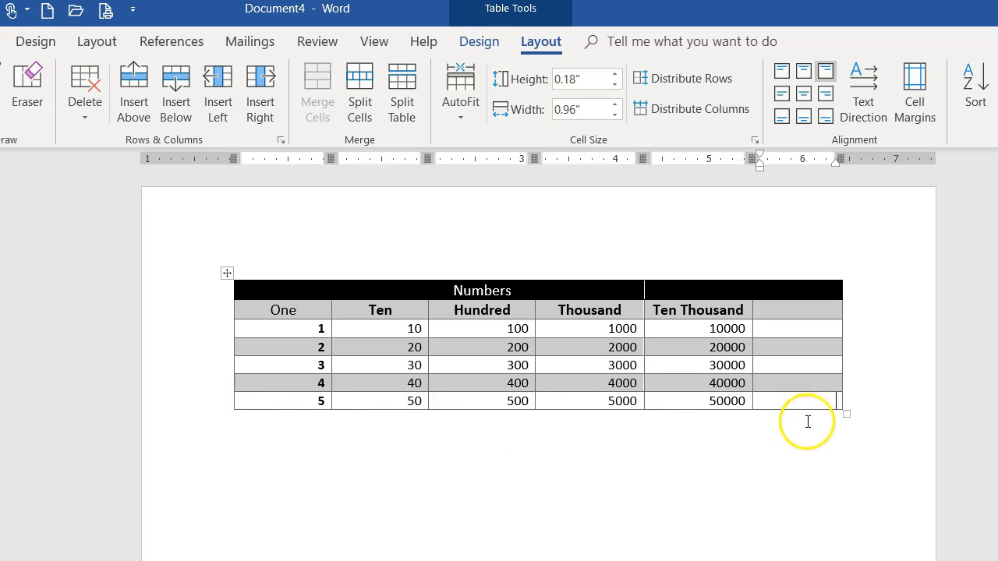
{"action": "key", "text": "Tab"}
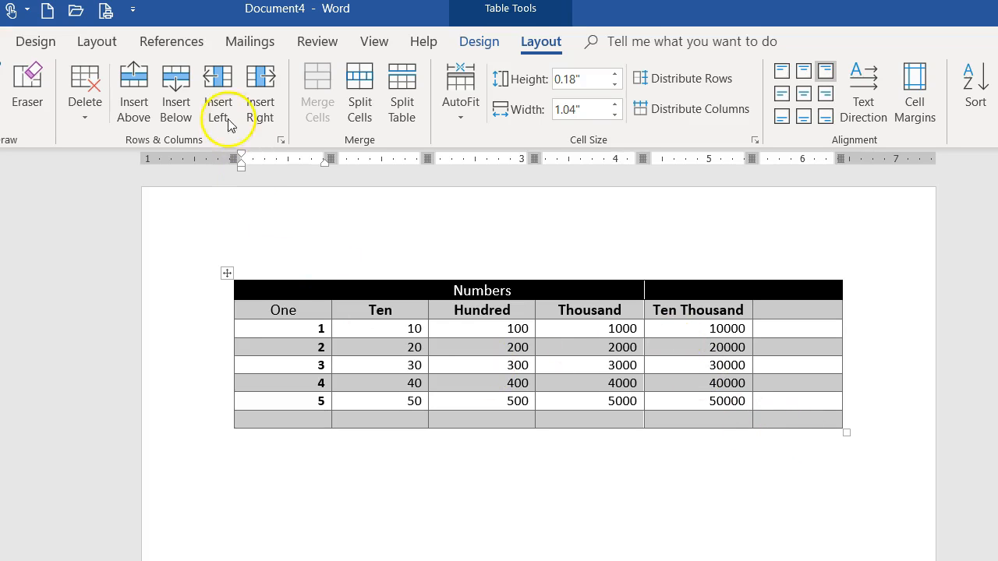
{"action": "left_click", "coordinate": [175, 92]}
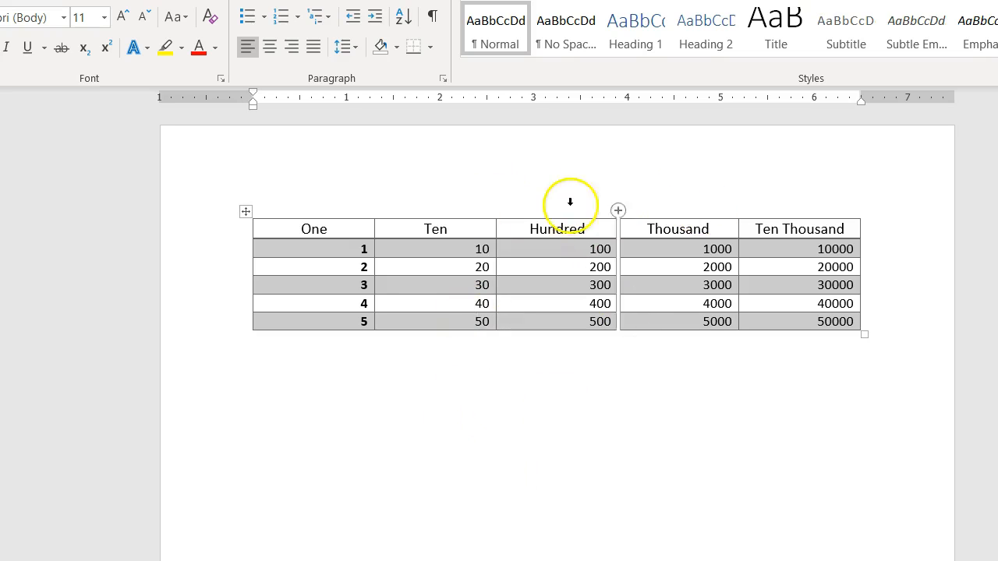
Insert a blank row above the header row containing One, Ten and Hundred
{"action": "left_click", "coordinate": [395, 229]}
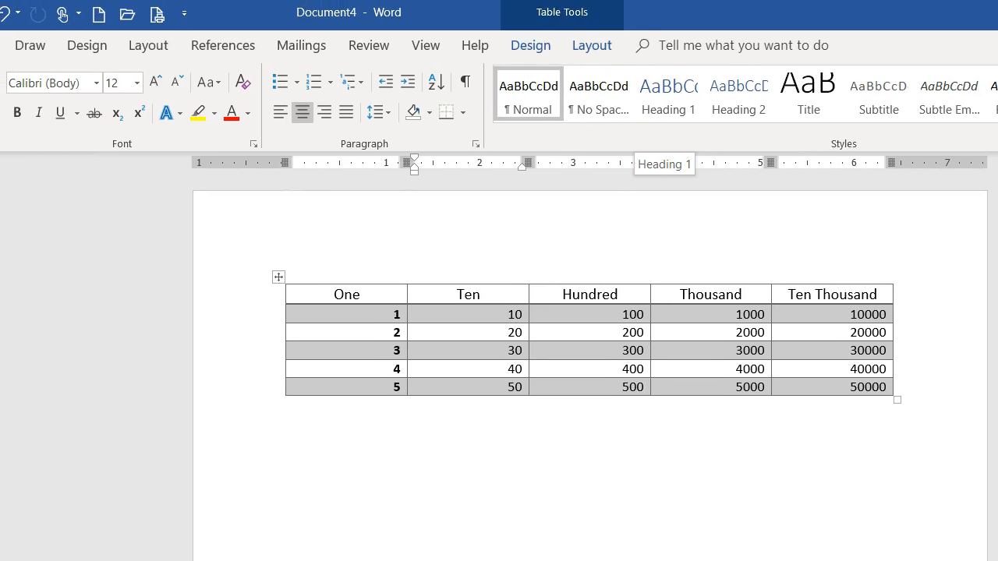
{"action": "left_click", "coordinate": [535, 46]}
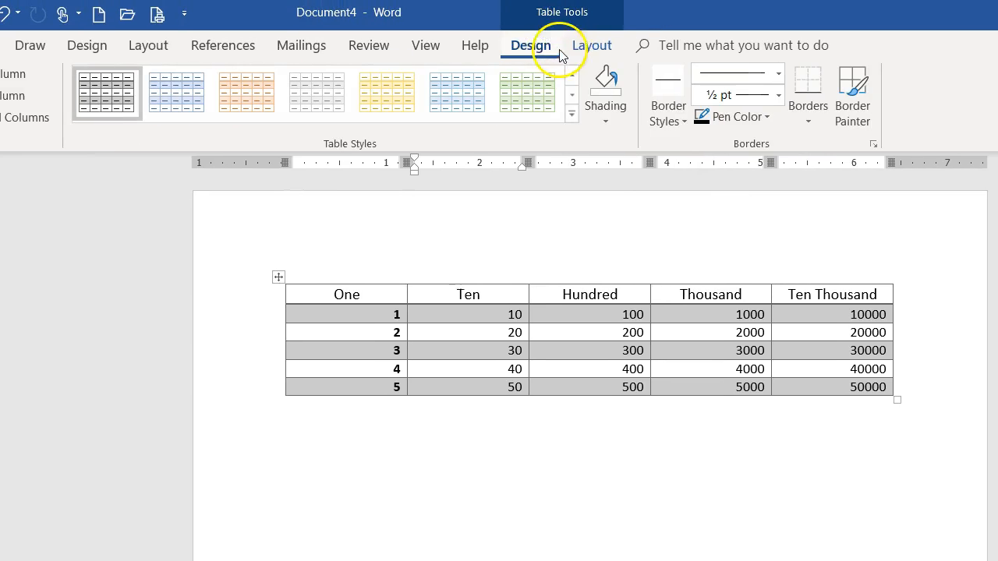
{"action": "left_click", "coordinate": [586, 45]}
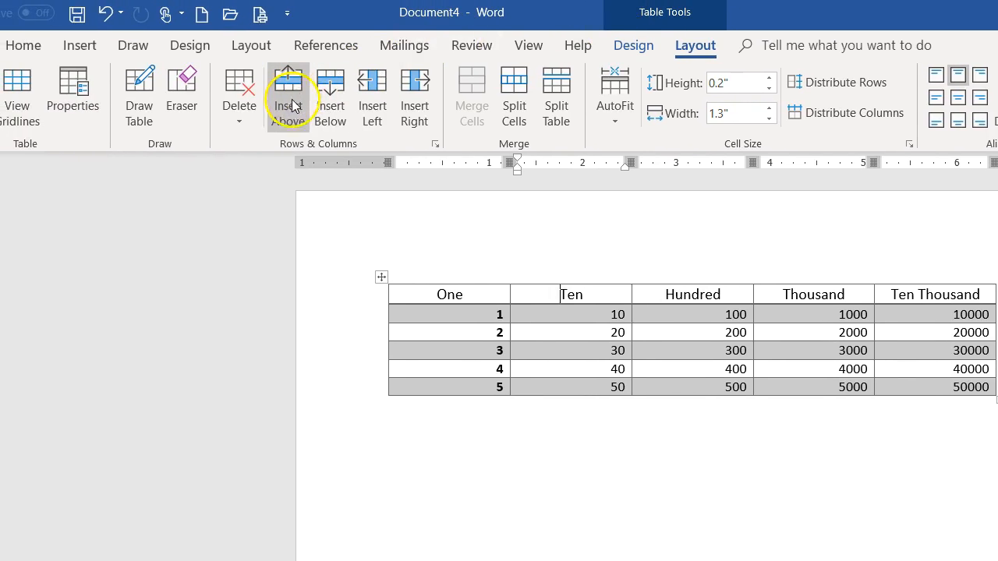
{"action": "left_click", "coordinate": [287, 102]}
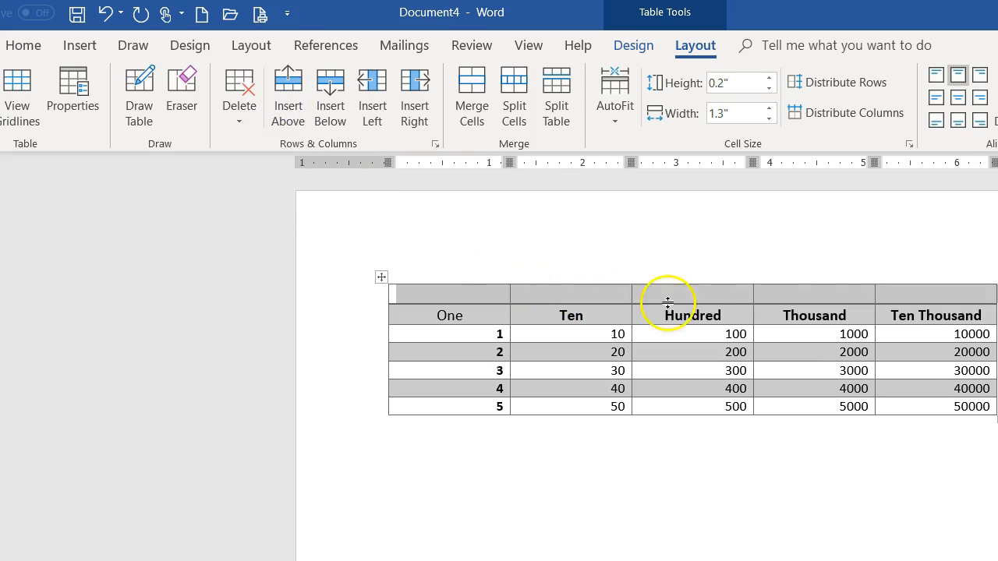
{"action": "left_click", "coordinate": [870, 252]}
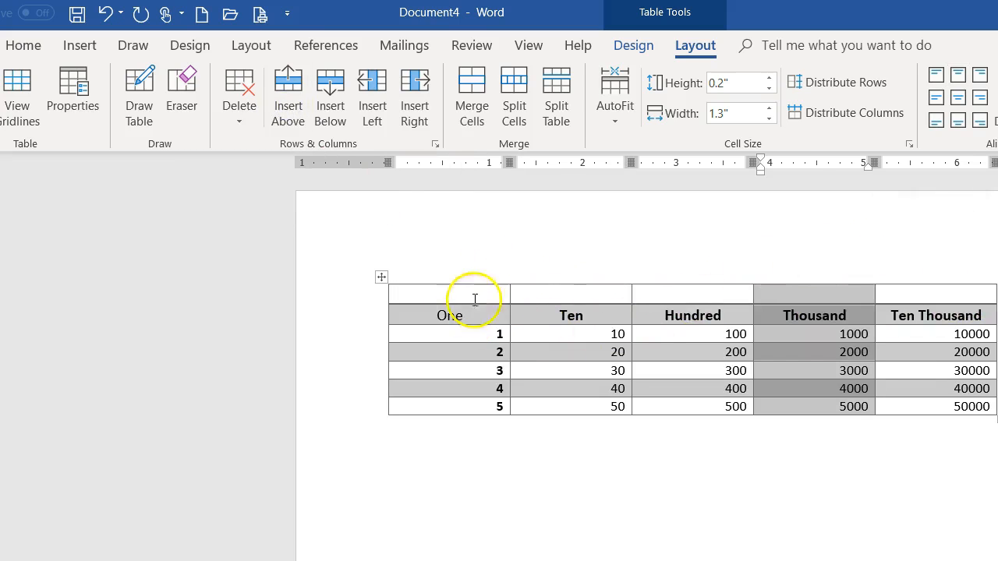
{"action": "left_click", "coordinate": [655, 491]}
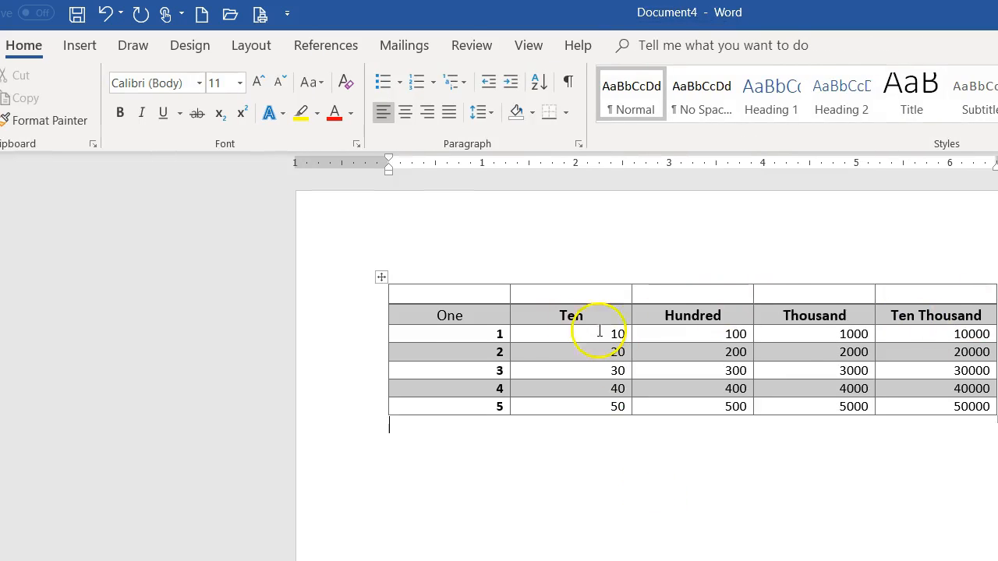
Merge all cells of the blank top row into one cell and enter the title Numbers in it
{"action": "left_click", "coordinate": [347, 299]}
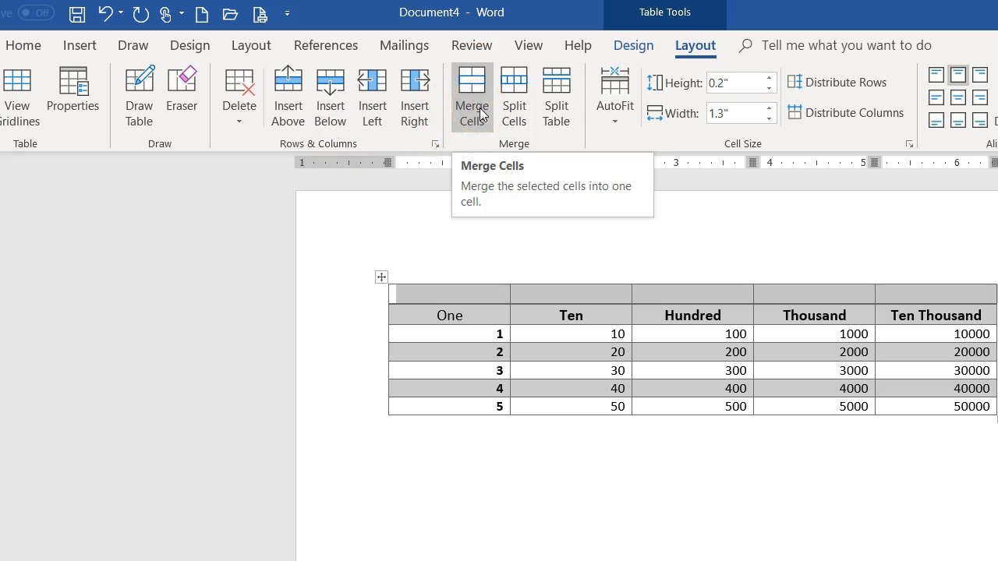
{"action": "left_click", "coordinate": [480, 113]}
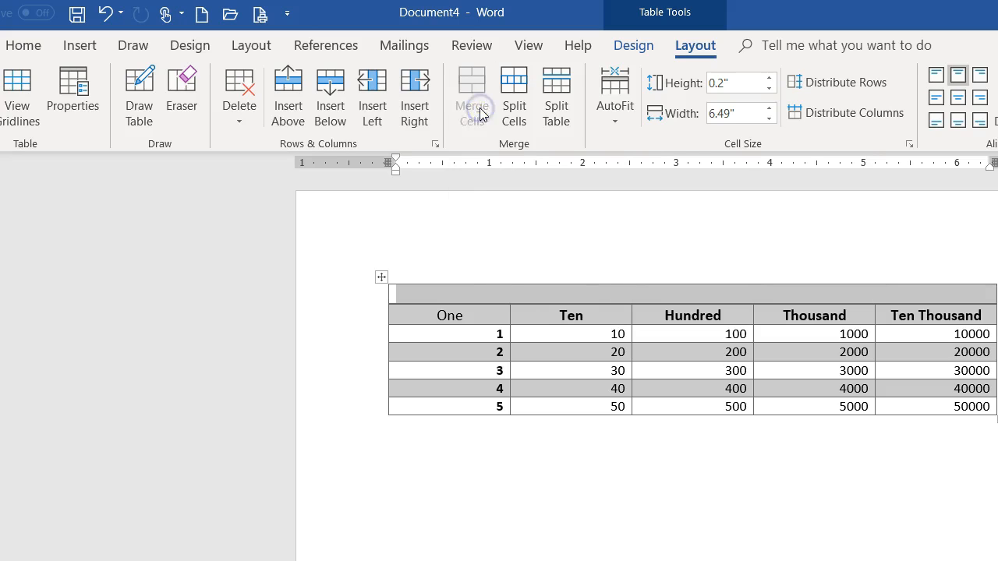
{"action": "left_click", "coordinate": [527, 289]}
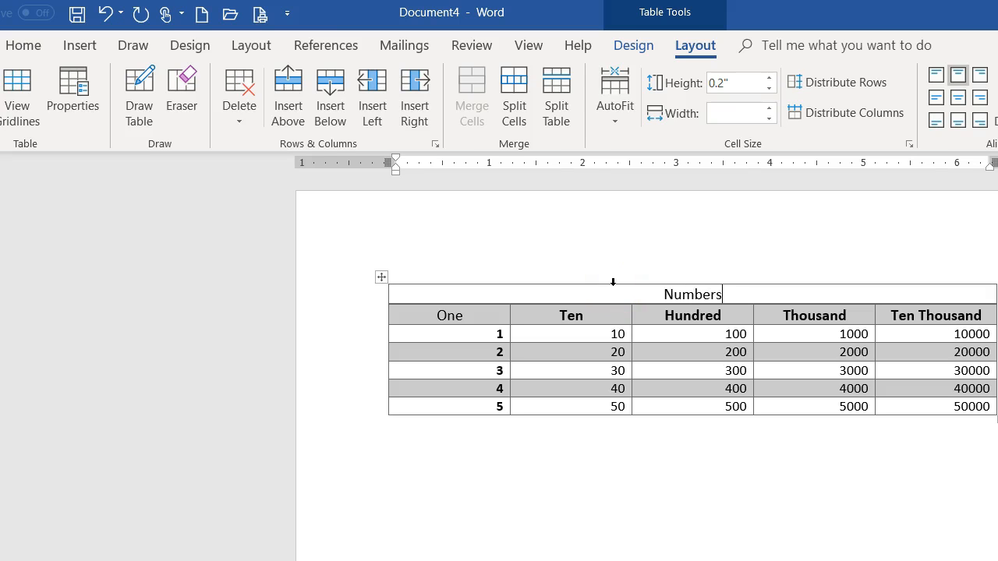
{"action": "left_click", "coordinate": [635, 468]}
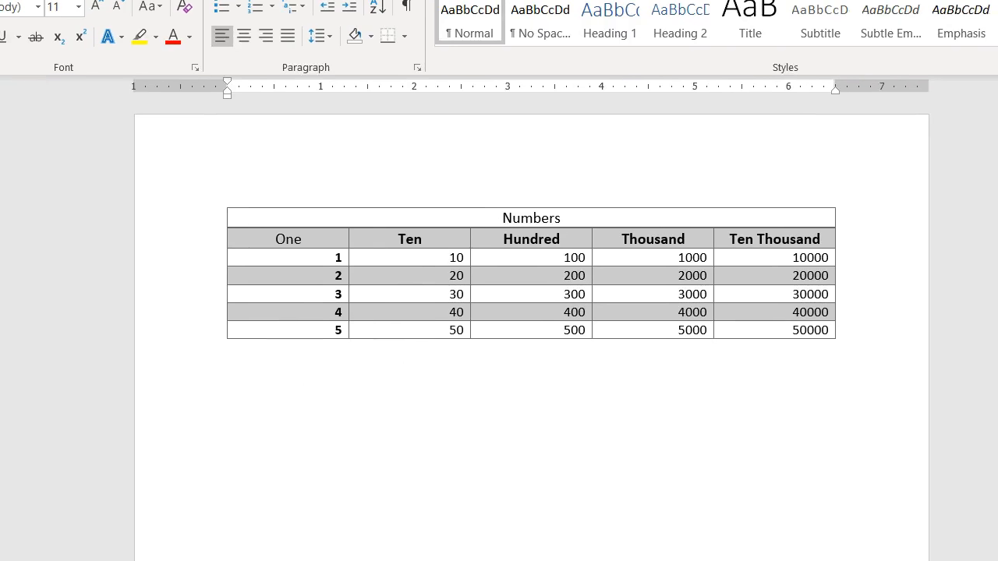
Insert a blank column to the right of the Ten Thousand column
{"action": "left_click", "coordinate": [775, 258]}
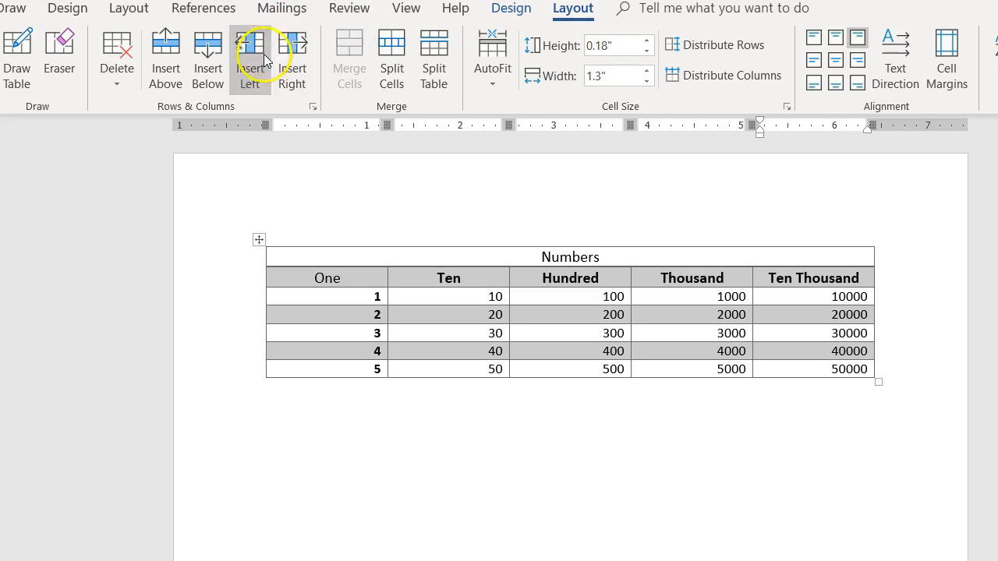
{"action": "left_click", "coordinate": [290, 74]}
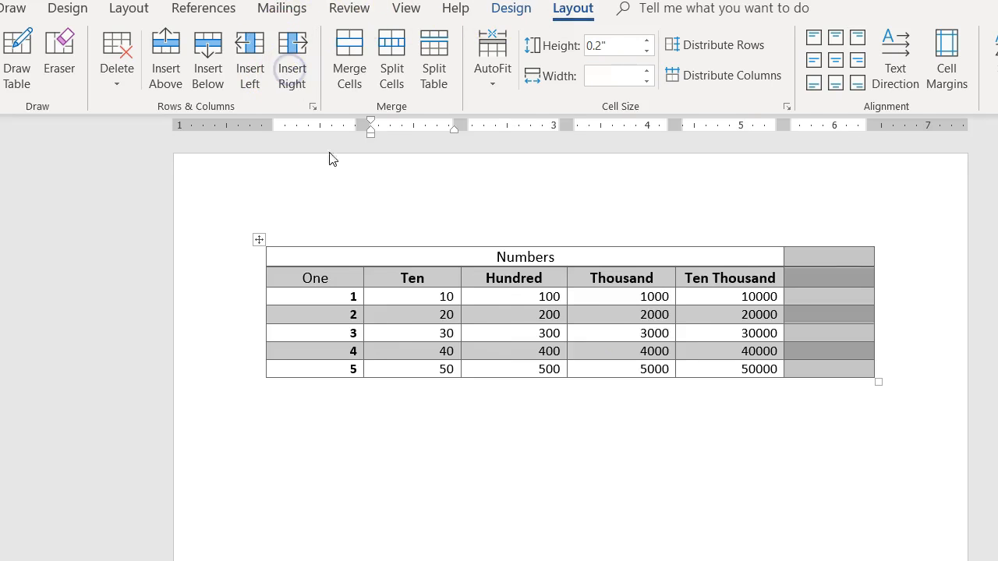
{"action": "left_click", "coordinate": [862, 435]}
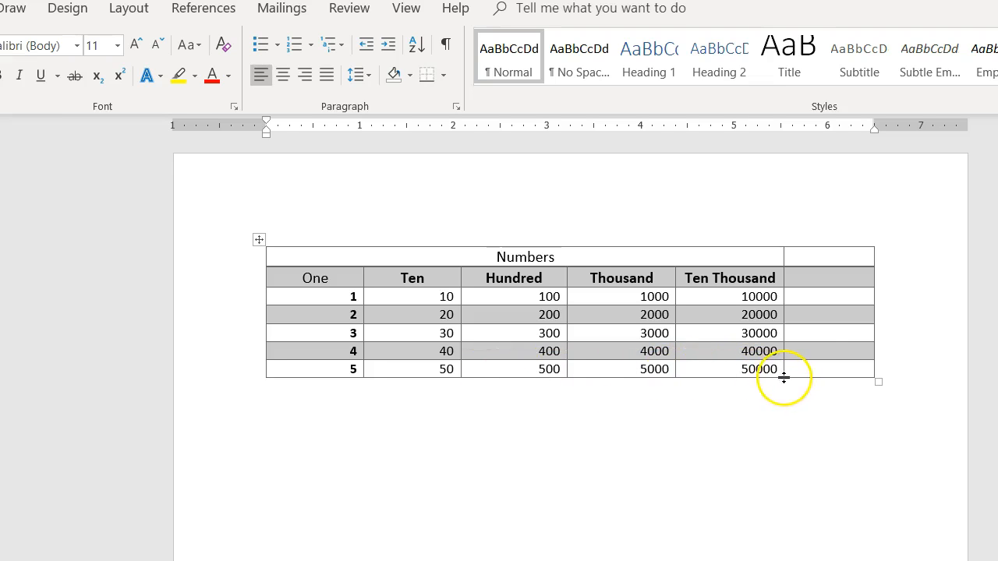
Add two blank rows at the end of the table, below the row that starts with 5
{"action": "left_click", "coordinate": [810, 366]}
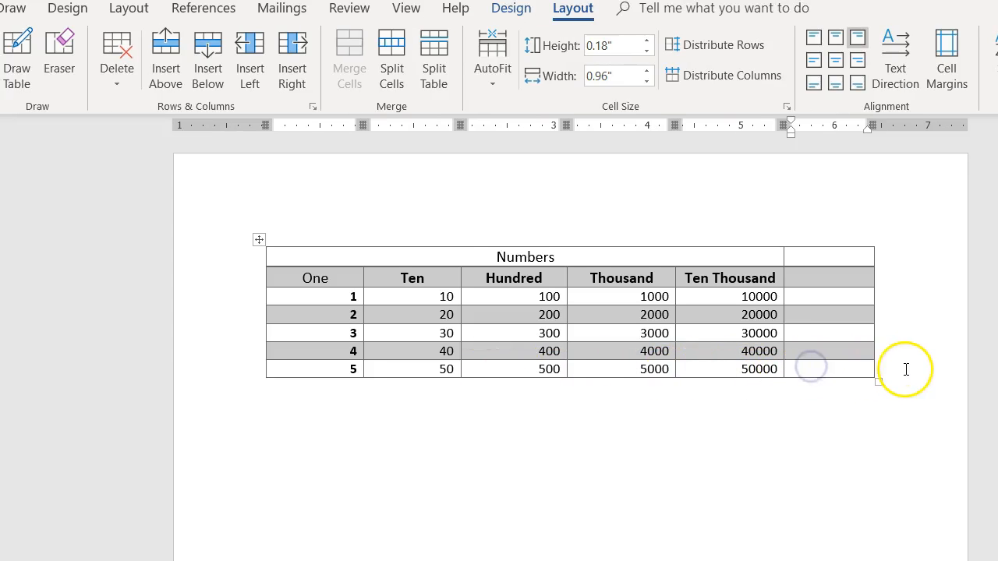
{"action": "key", "text": "Tab"}
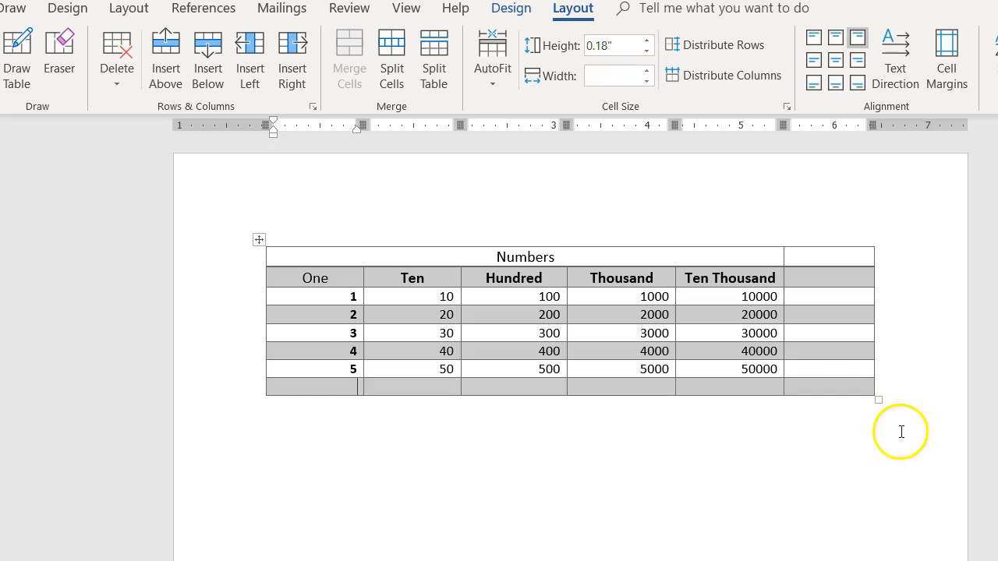
{"action": "left_click", "coordinate": [210, 63]}
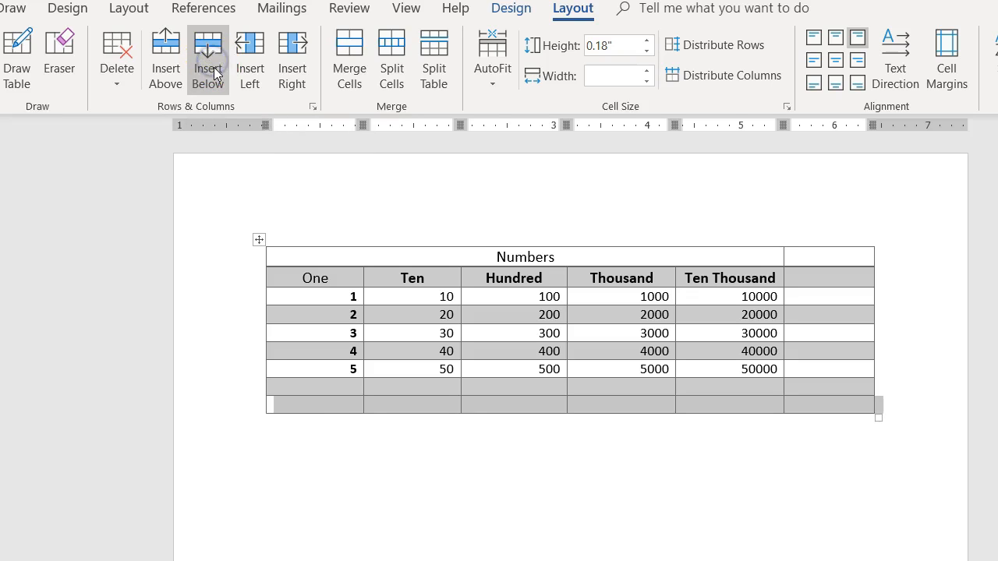
{"action": "left_click", "coordinate": [815, 476]}
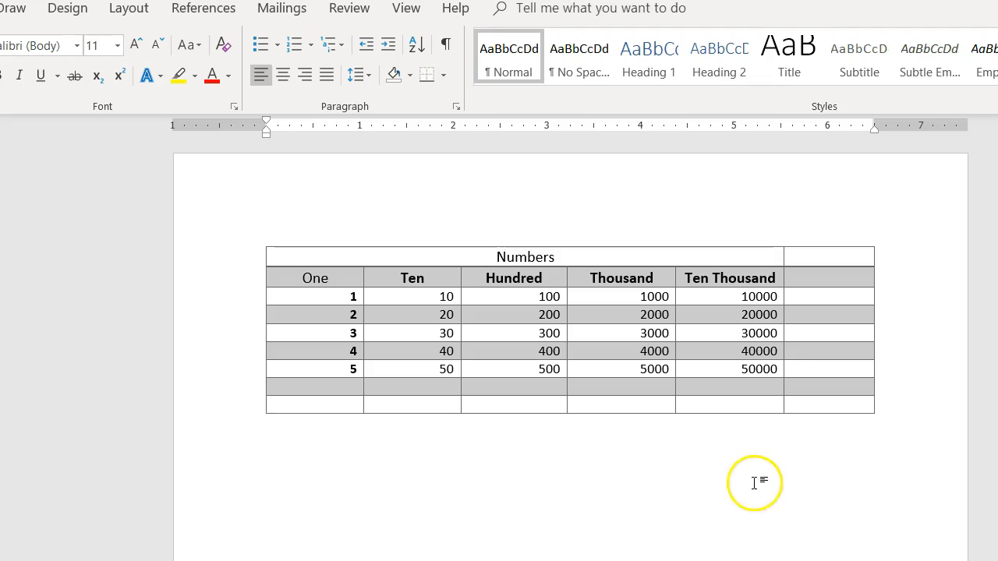